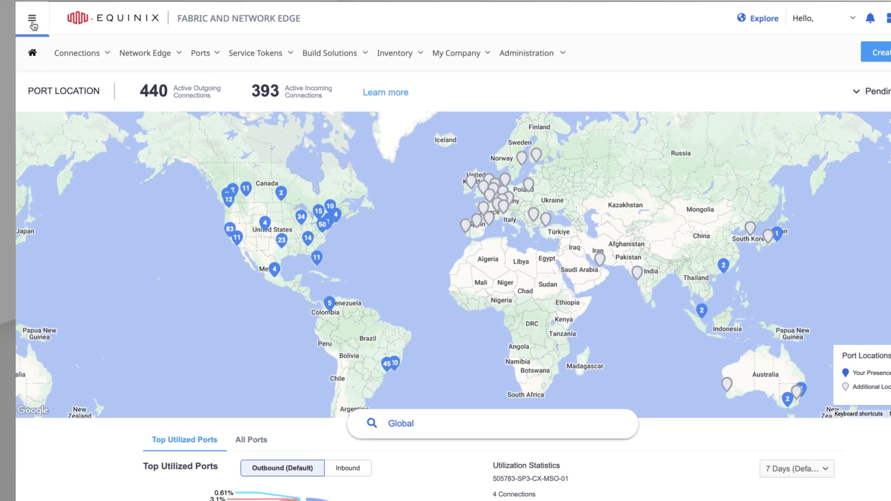
Step: Bring up the main navigation menu from the dashboard
left_click(91, 29)
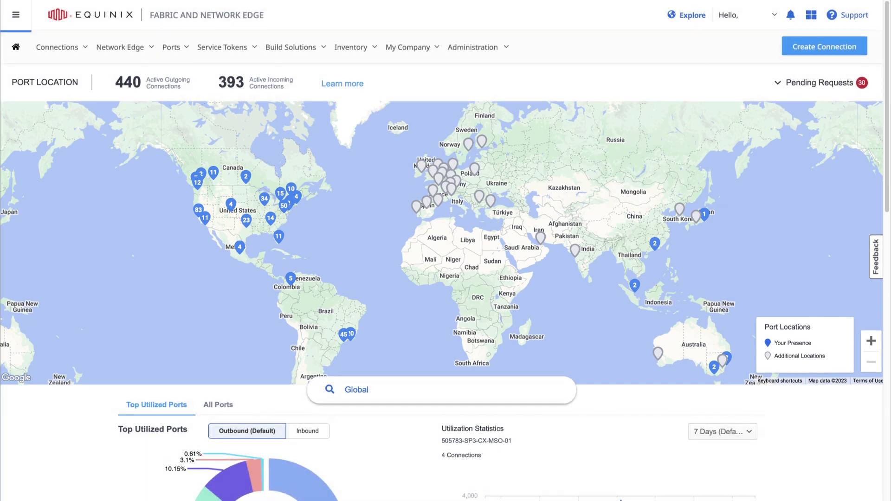
scroll(446, 250, "down", 7)
scroll(446, 251, "down", 3)
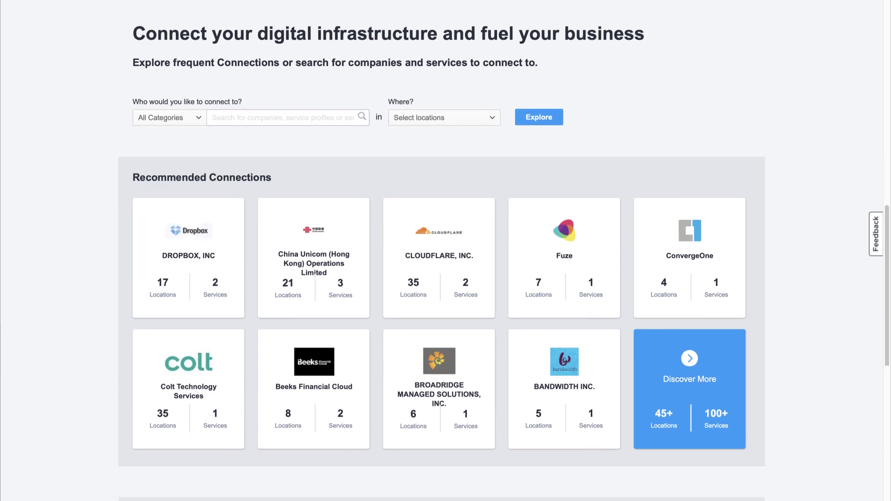
scroll(446, 251, "down", 5)
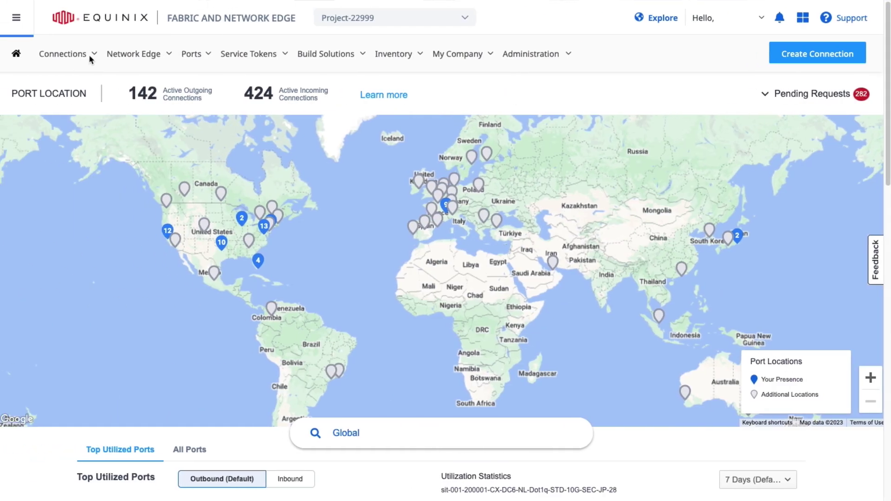
Step: Show the Connections menu options, then the Ports menu with port ordering, inventory and order history
left_click(89, 56)
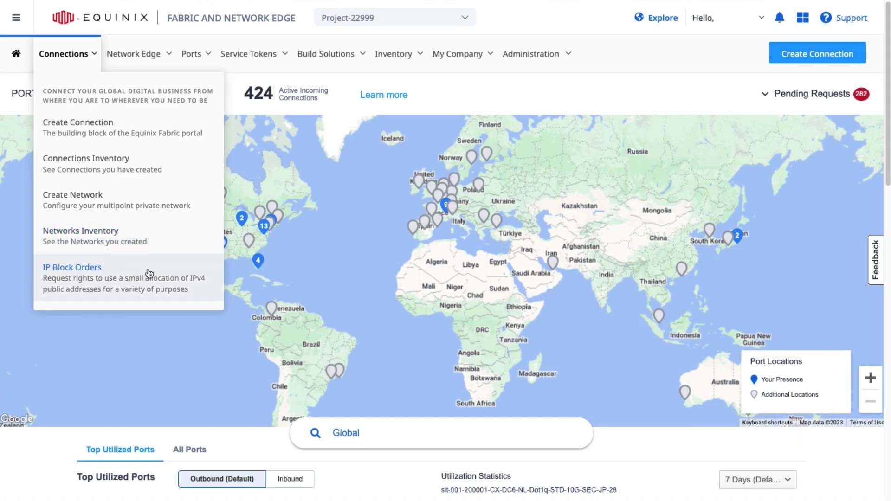
left_click(199, 57)
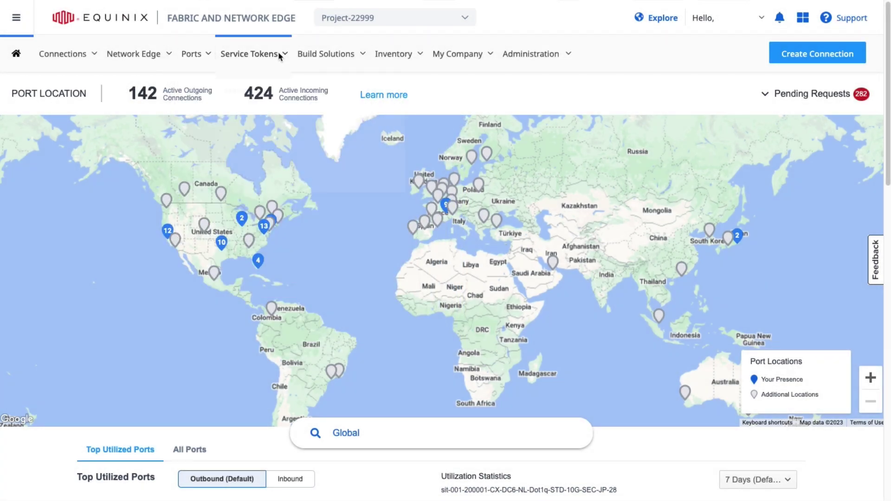
mouse_move(253, 54)
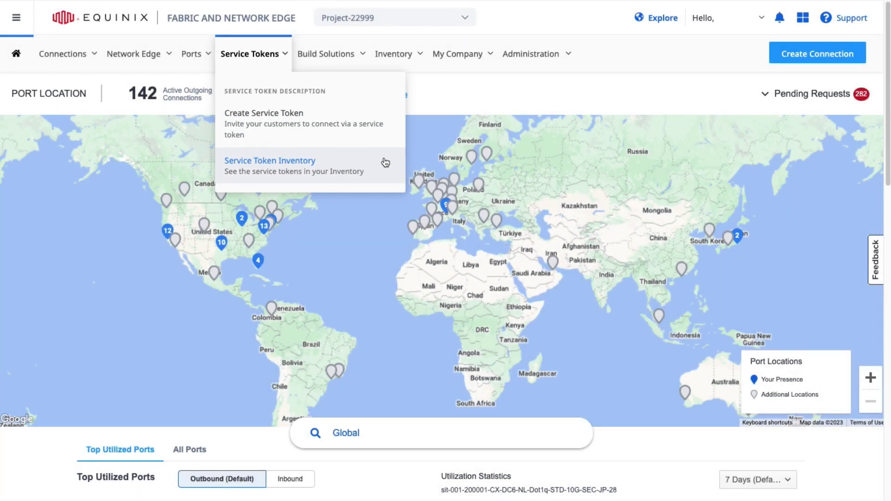
Step: Choose Create Service Token from the Service Tokens menu
left_click(386, 129)
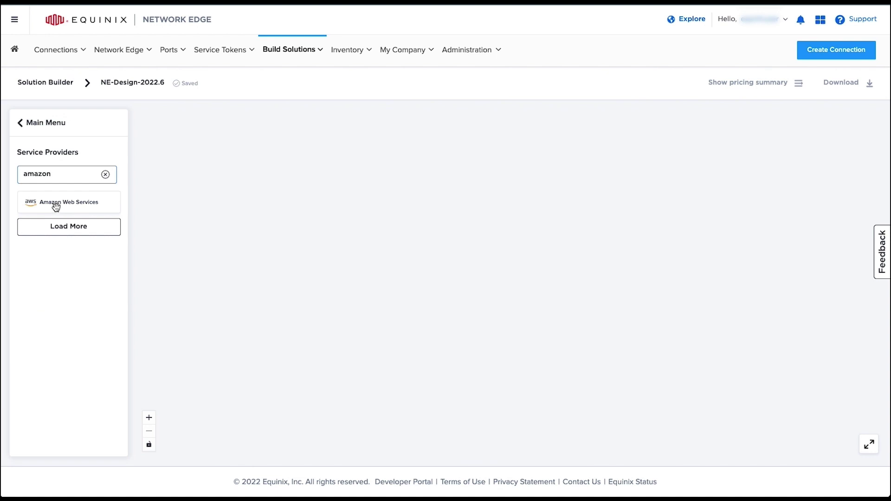
Step: Add Amazon Web Services and Microsoft Azure to the NE-Design-2022.6 solution canvas
left_click_drag(61, 204, 694, 208)
key("ctrl+a")
type("Azure")
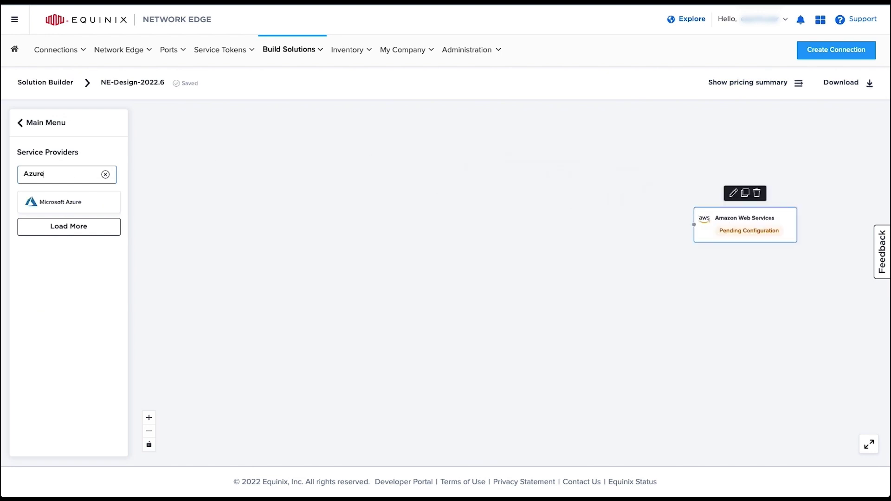
left_click_drag(68, 203, 752, 339)
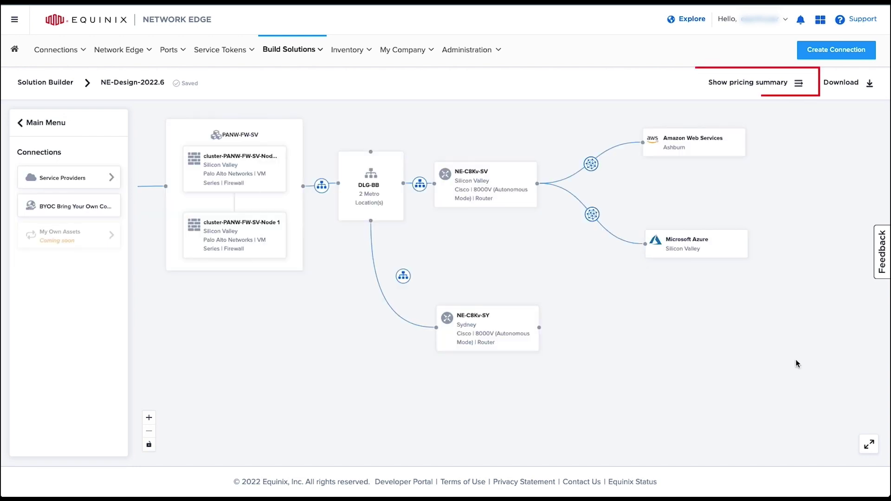
Step: Show the solution's pricing summary and expand the Silicon Valley resources with their prices
left_click(781, 83)
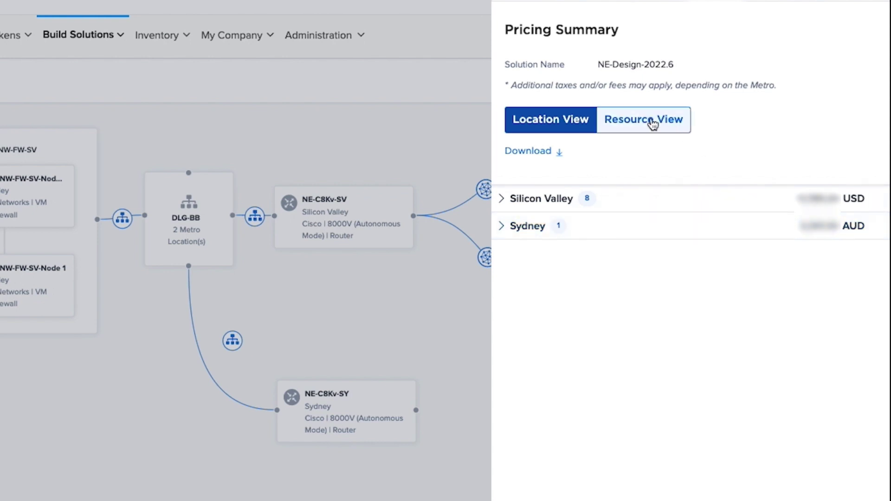
left_click(502, 199)
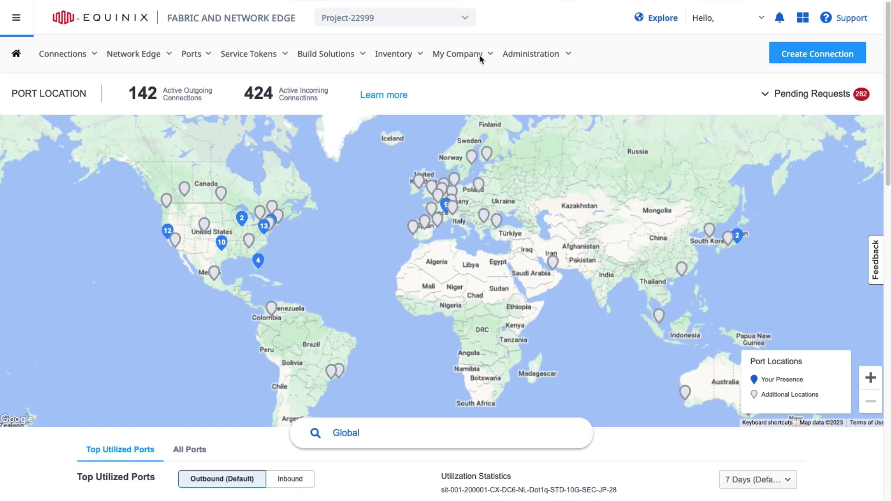
Step: Show the My Company menu with company profile and service profile options
left_click(480, 56)
Step: Open the Support side panel with knowledge base and support case options
left_click(853, 19)
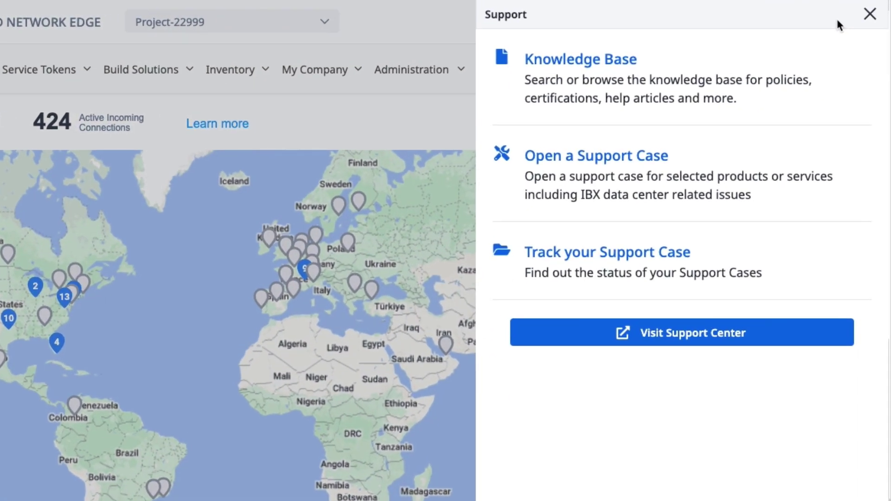